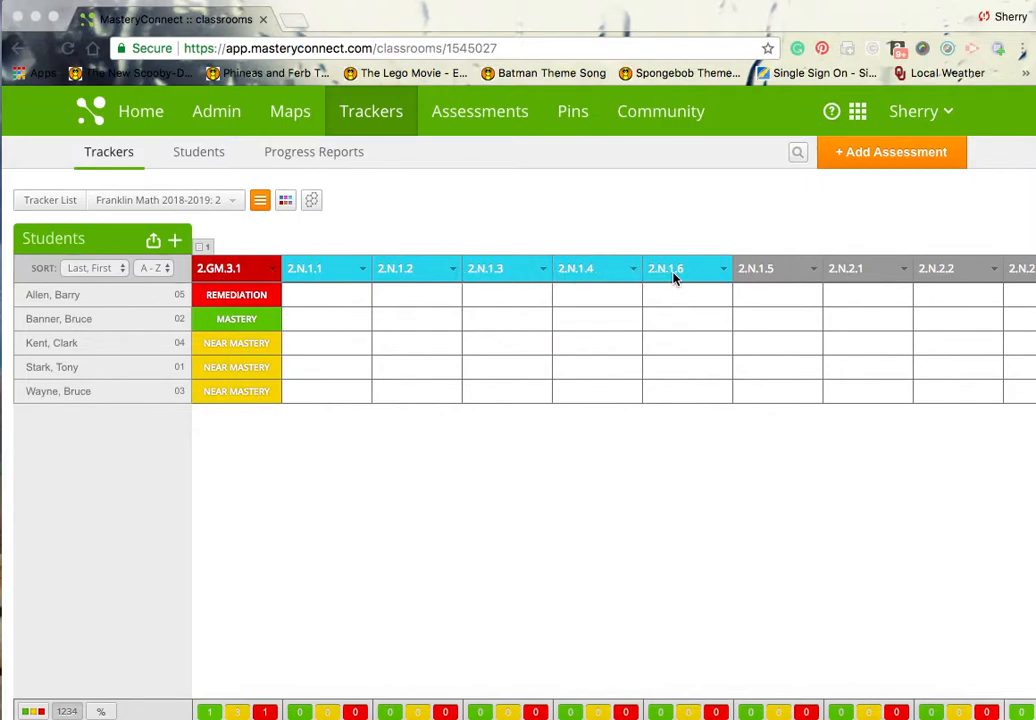
Add the existing Place Value assessment from My Assessments to the 2018-2019 2nd Grade Math tracker.
{"action": "left_click", "coordinate": [856, 158]}
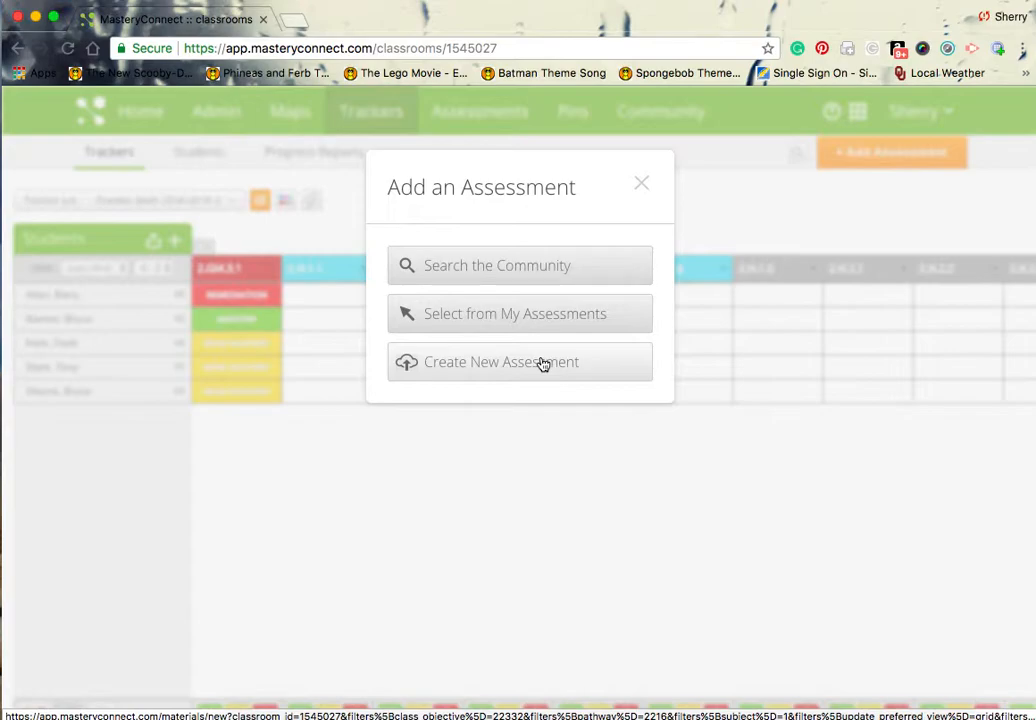
{"action": "left_click", "coordinate": [600, 318]}
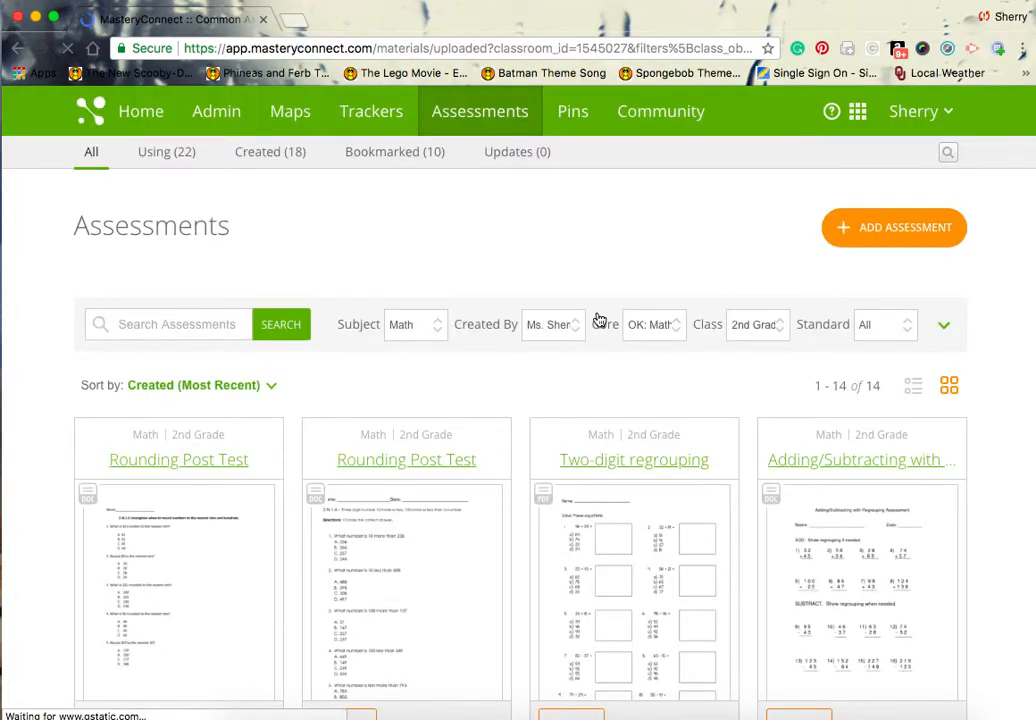
{"action": "scroll", "coordinate": [520, 425], "scroll_direction": "down", "scroll_amount": 5}
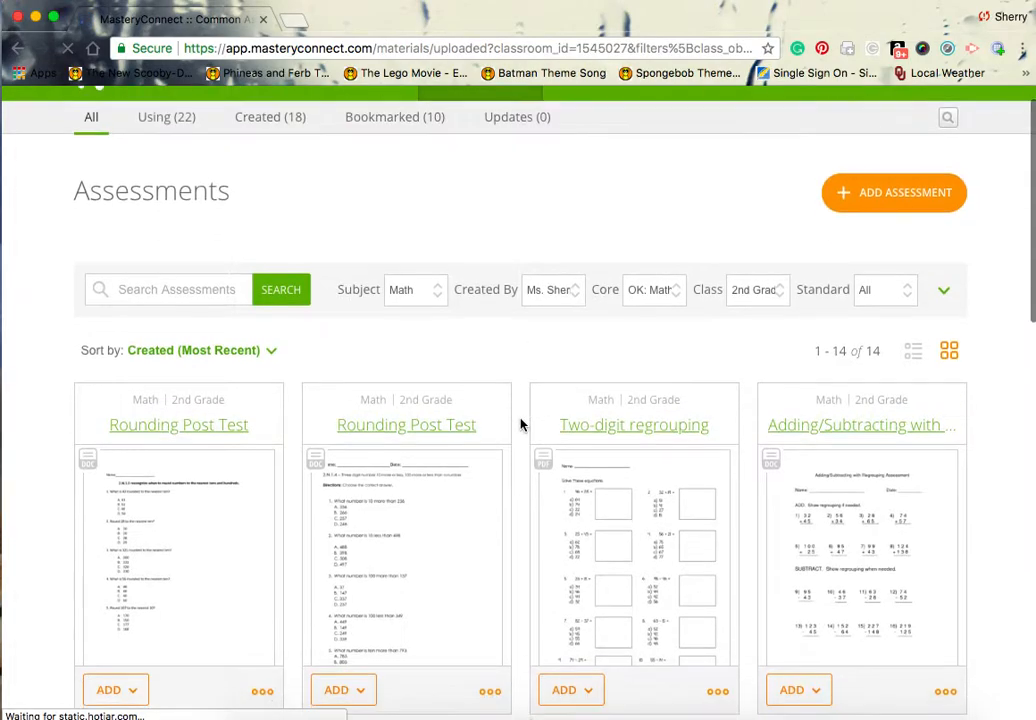
{"action": "scroll", "coordinate": [520, 425], "scroll_direction": "down", "scroll_amount": 6}
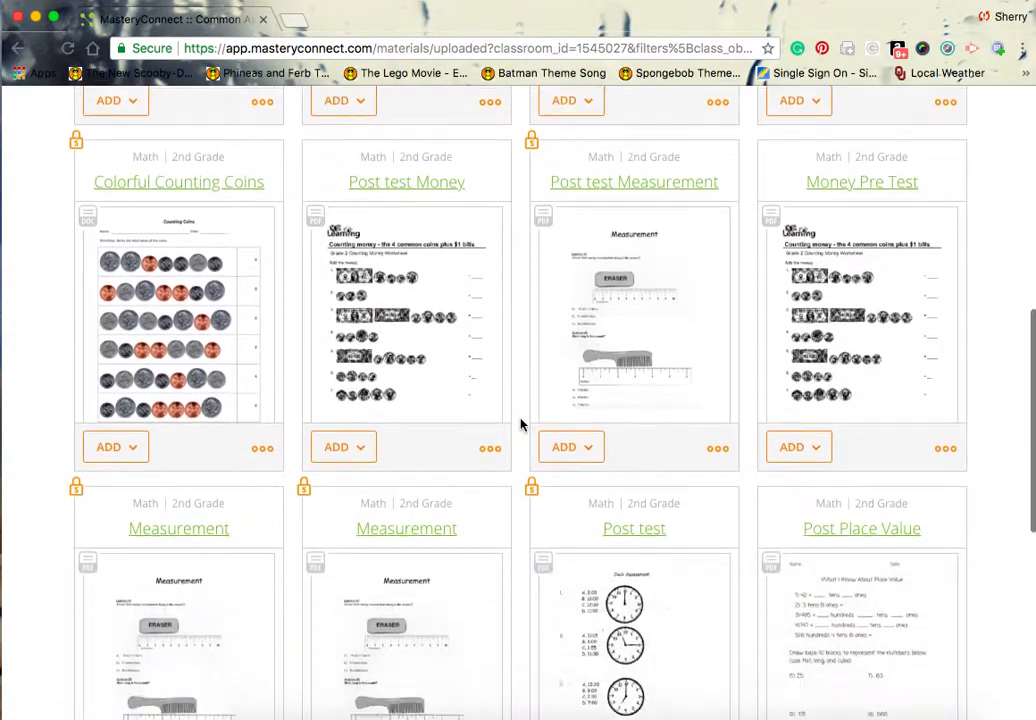
{"action": "scroll", "coordinate": [520, 425], "scroll_direction": "down", "scroll_amount": 2}
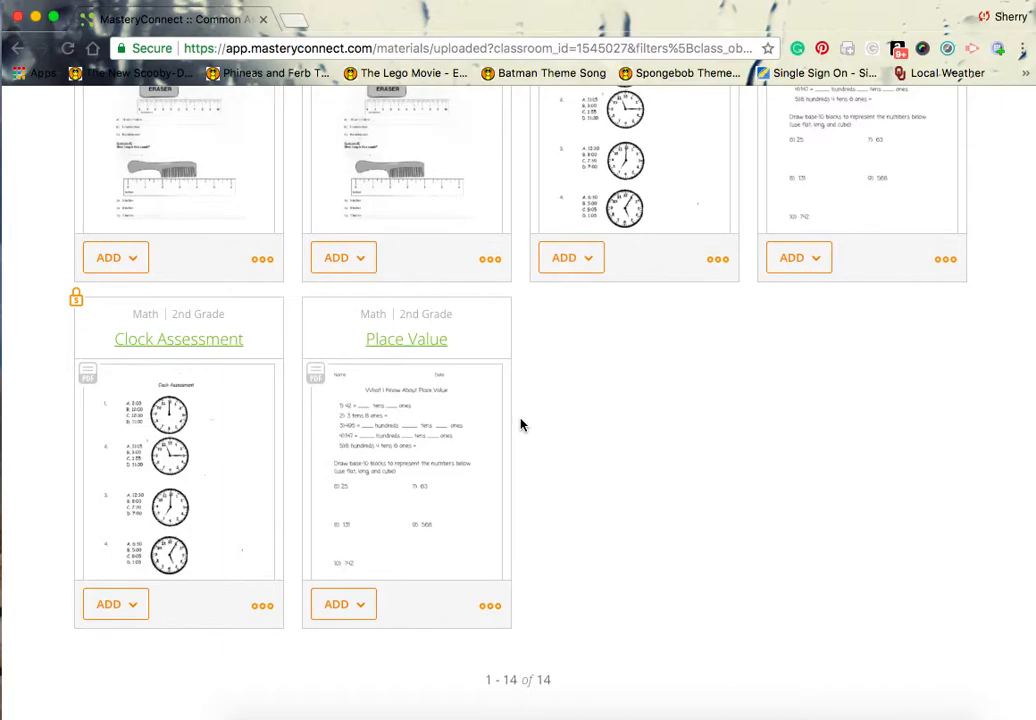
{"action": "left_click", "coordinate": [369, 614]}
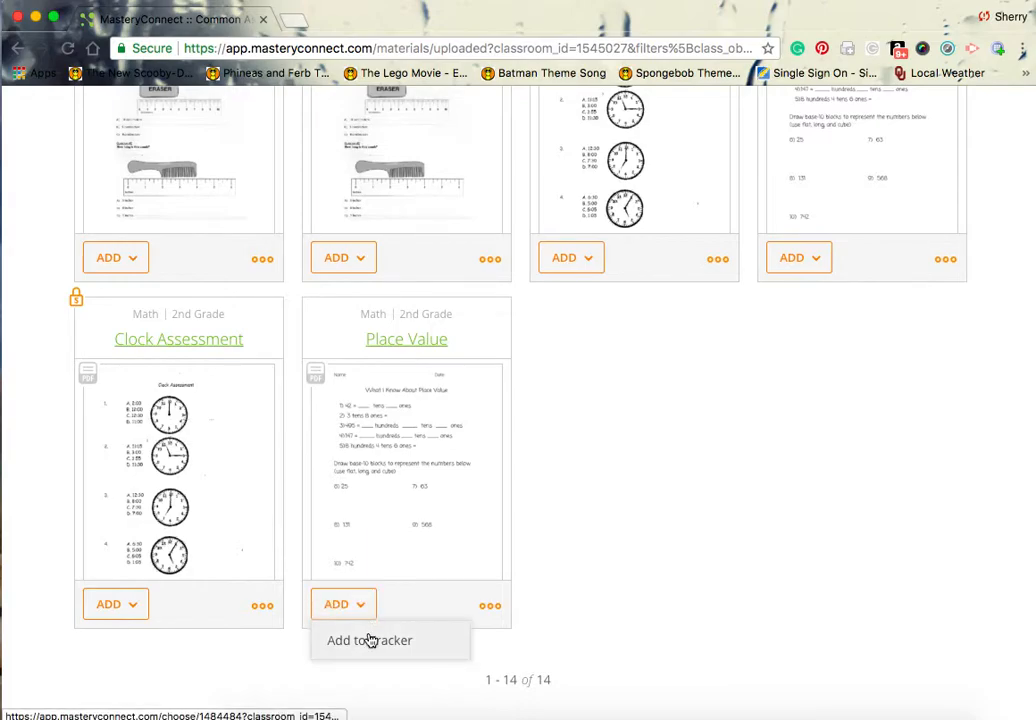
{"action": "left_click", "coordinate": [369, 640]}
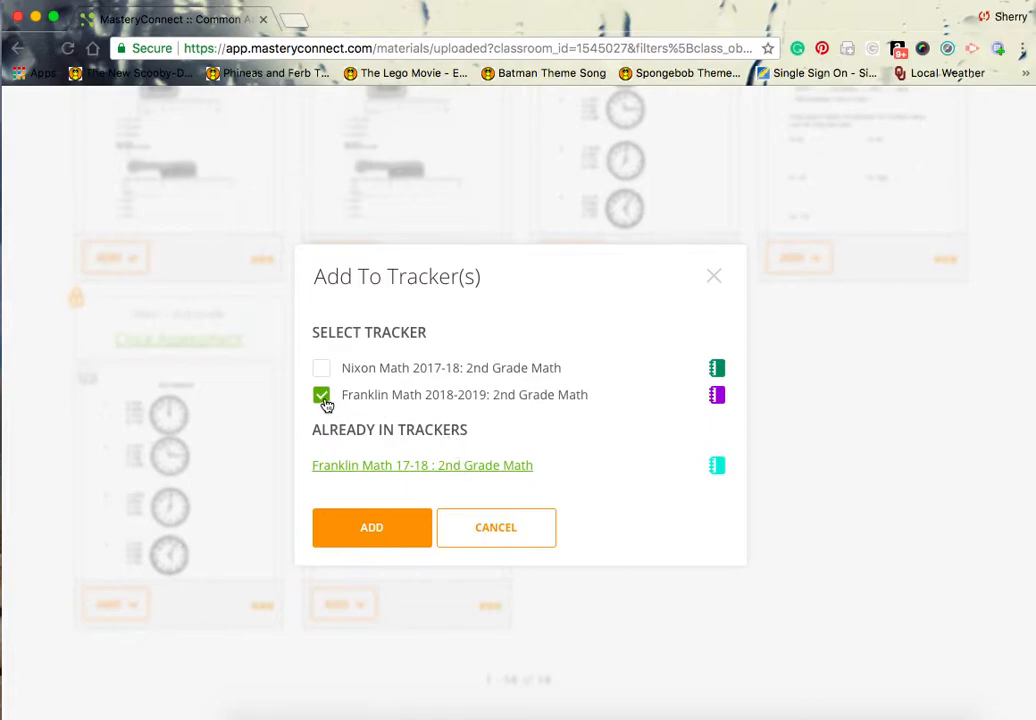
{"action": "left_click", "coordinate": [381, 536]}
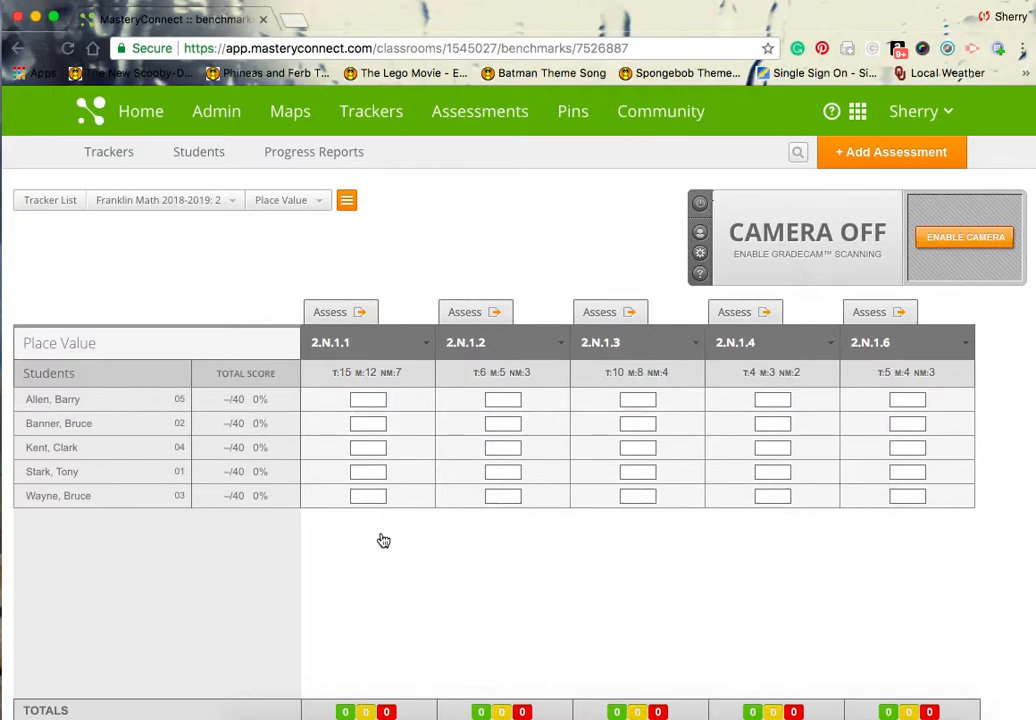
View the online test ID for the Place Value assessment and return to the 2018-2019 math tracker.
{"action": "mouse_move", "coordinate": [882, 345]}
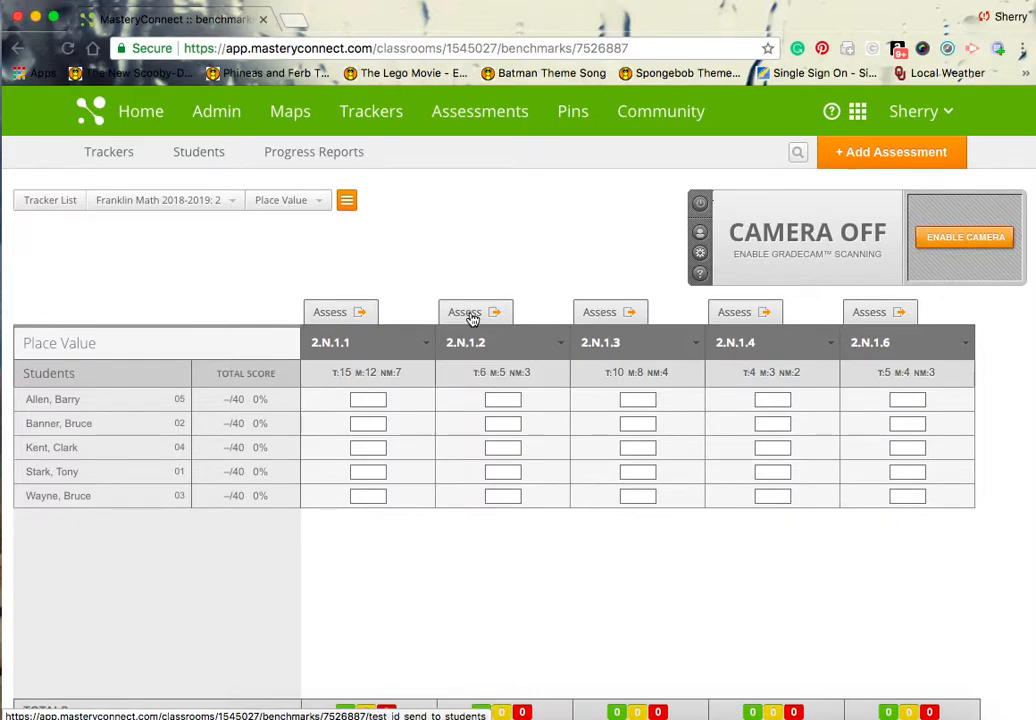
{"action": "left_click", "coordinate": [340, 314]}
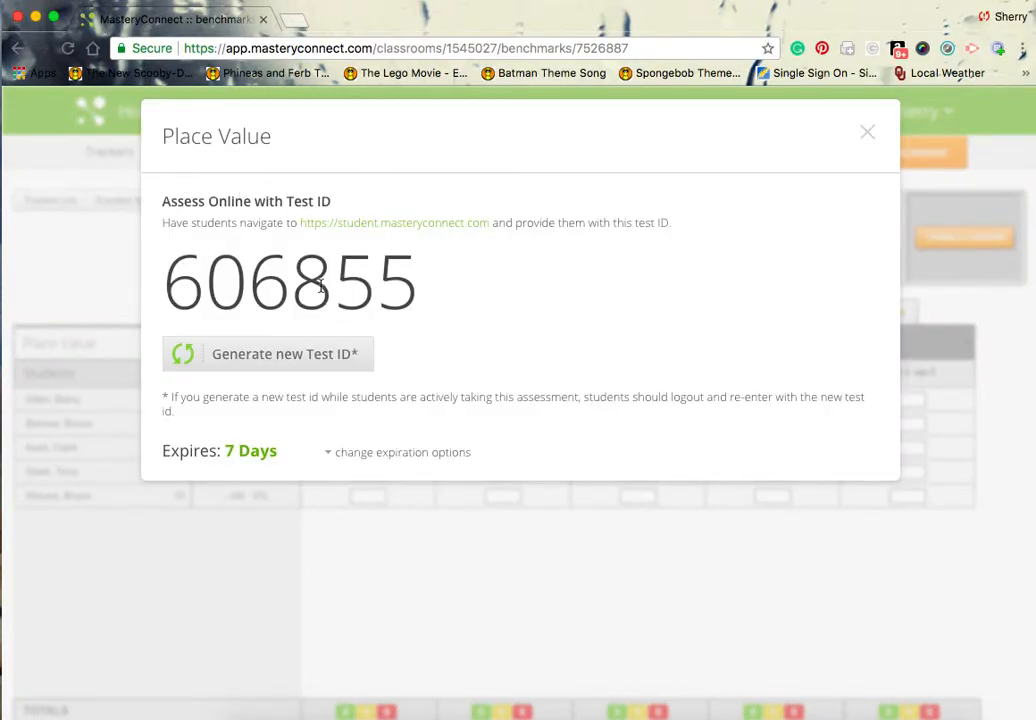
{"action": "left_click", "coordinate": [869, 136]}
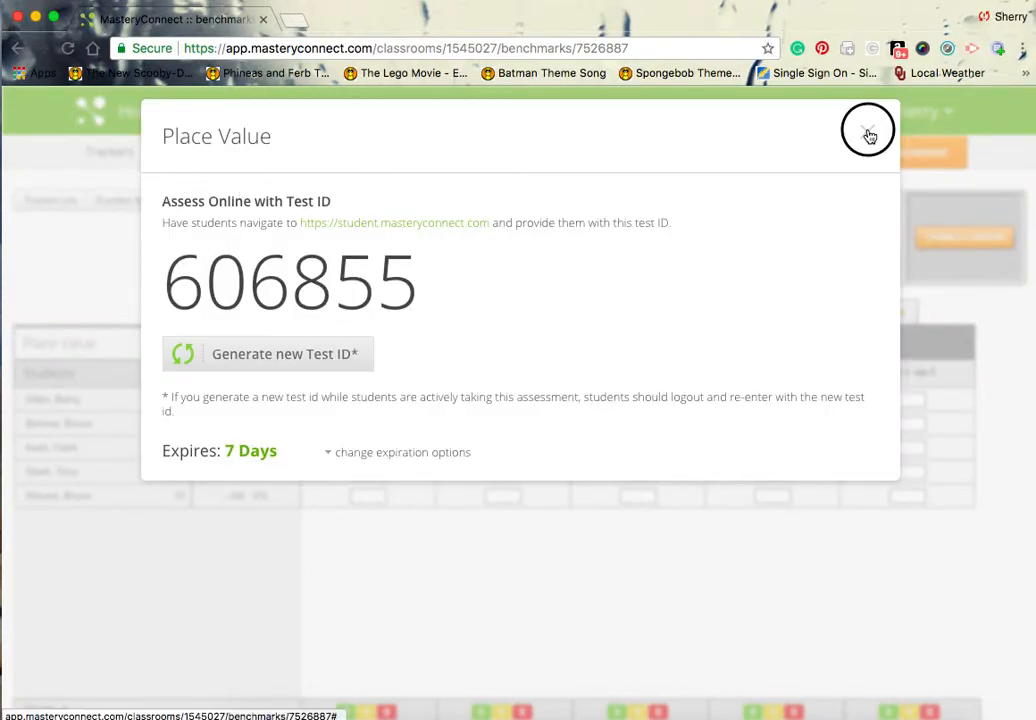
{"action": "left_click", "coordinate": [204, 208]}
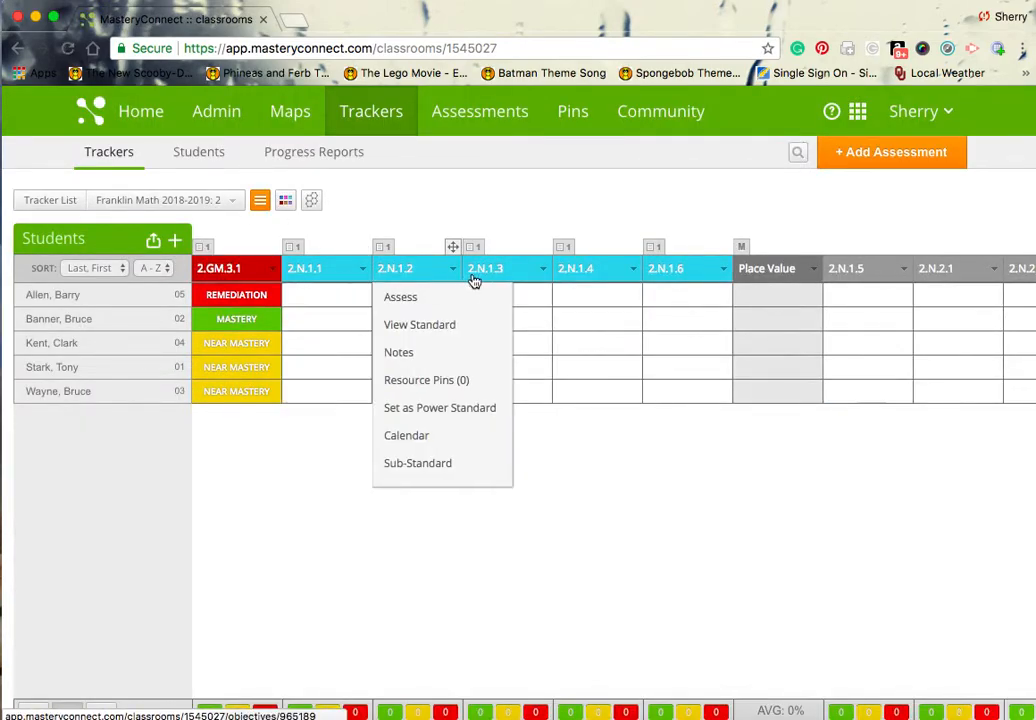
{"action": "mouse_move", "coordinate": [745, 248]}
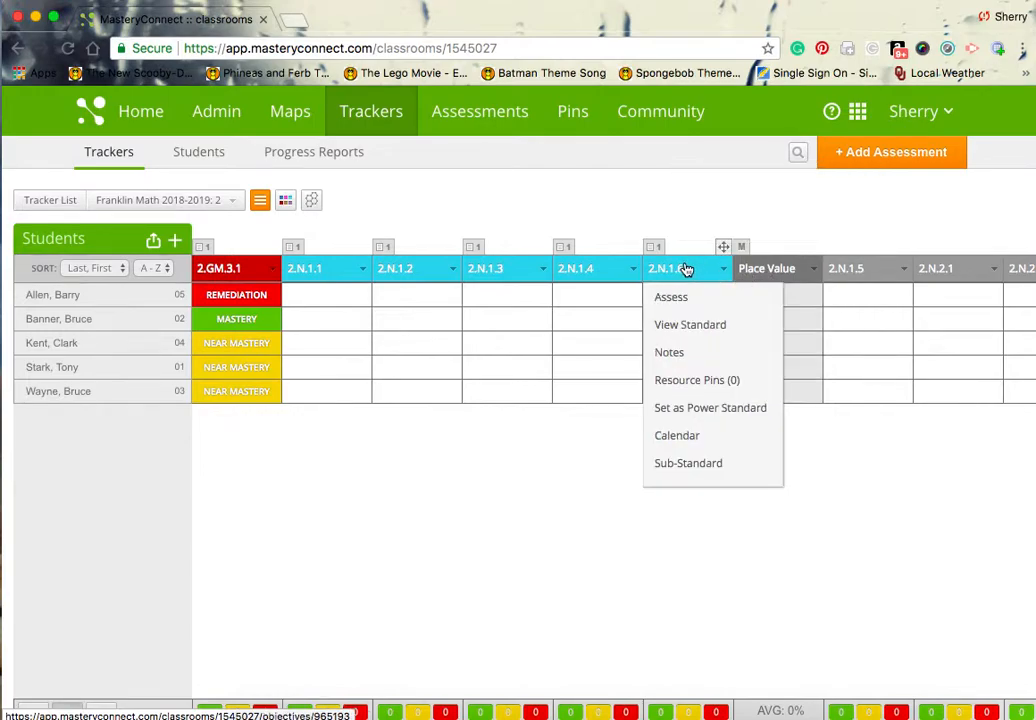
{"action": "mouse_move", "coordinate": [562, 245]}
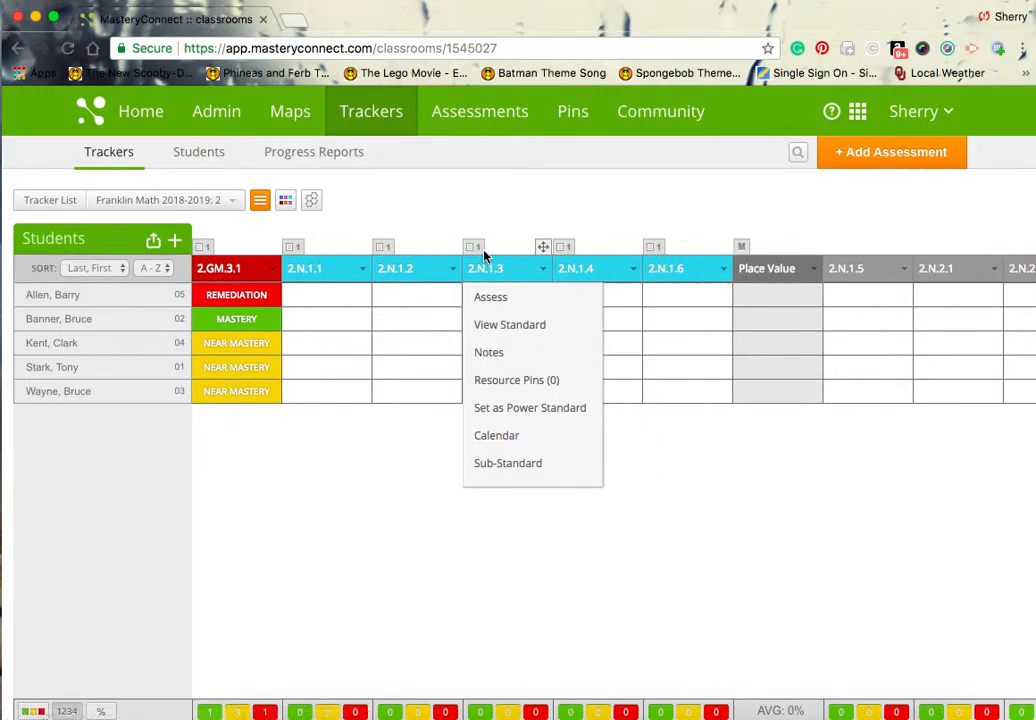
{"action": "mouse_move", "coordinate": [301, 270]}
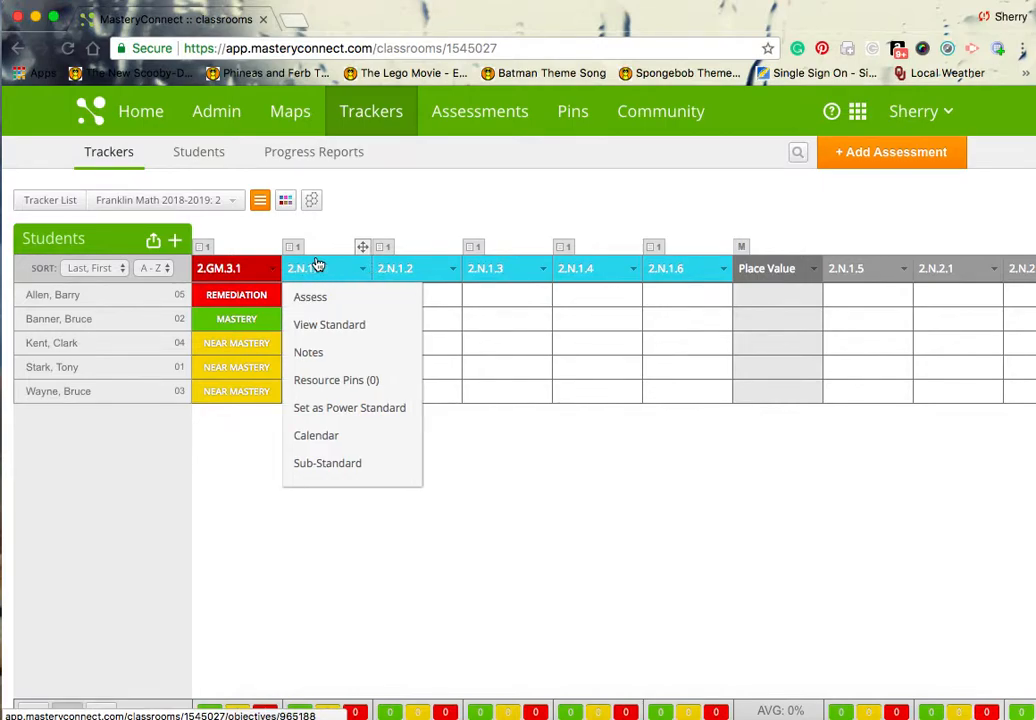
{"action": "mouse_move", "coordinate": [655, 250]}
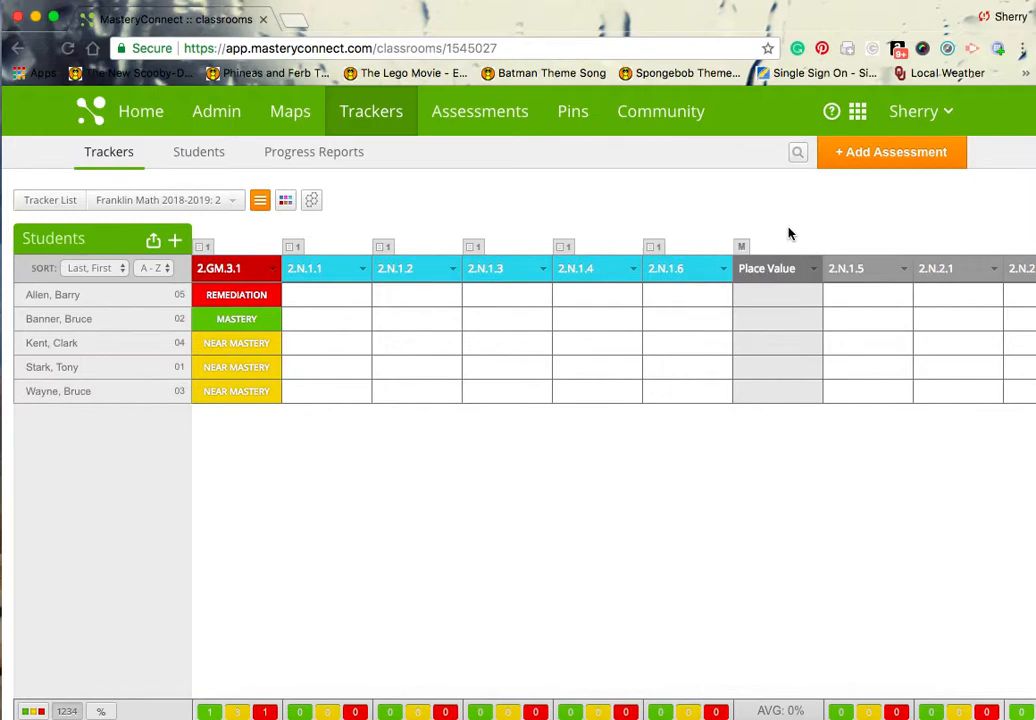
Open the Place Value assessment's details page from My Assessments.
{"action": "left_click", "coordinate": [865, 160]}
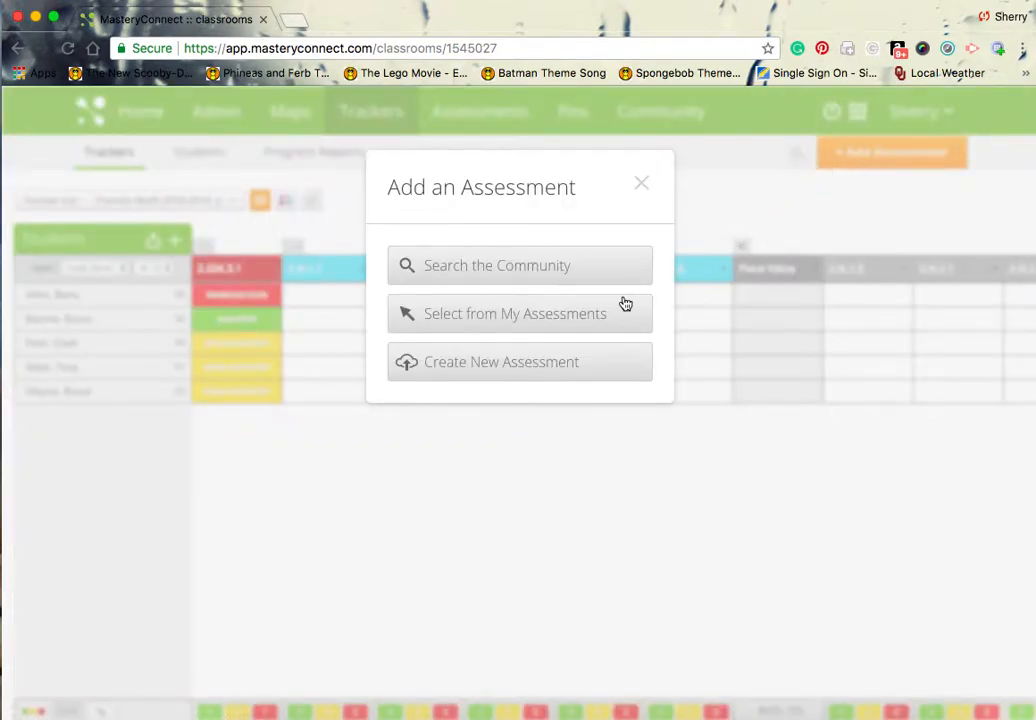
{"action": "left_click", "coordinate": [618, 305]}
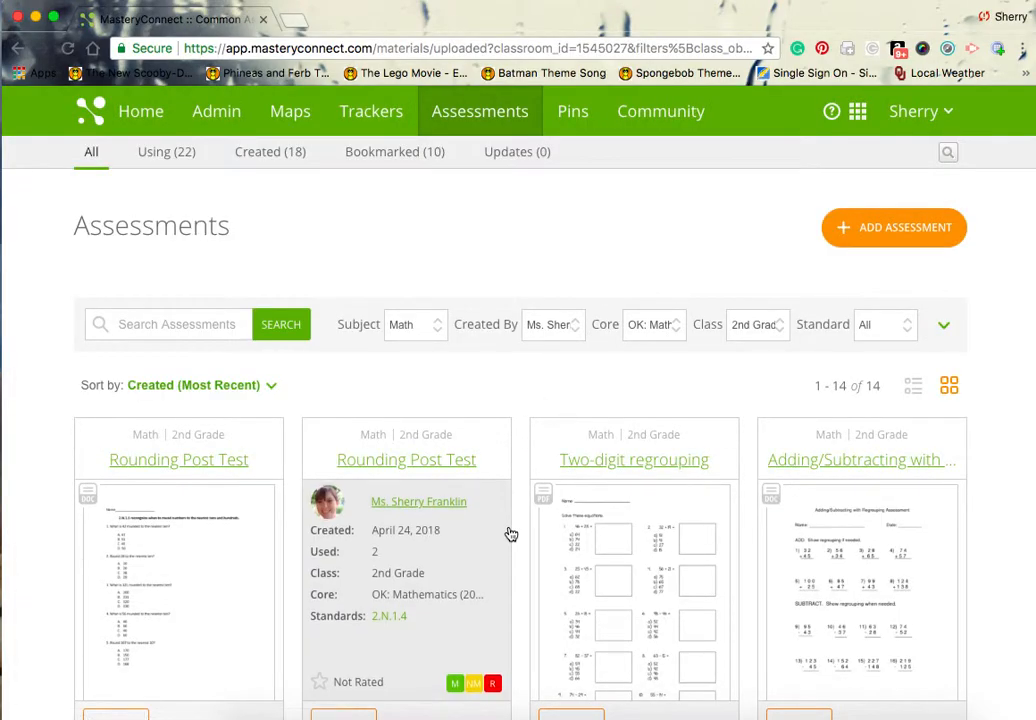
{"action": "scroll", "coordinate": [521, 545], "scroll_direction": "down", "scroll_amount": 10}
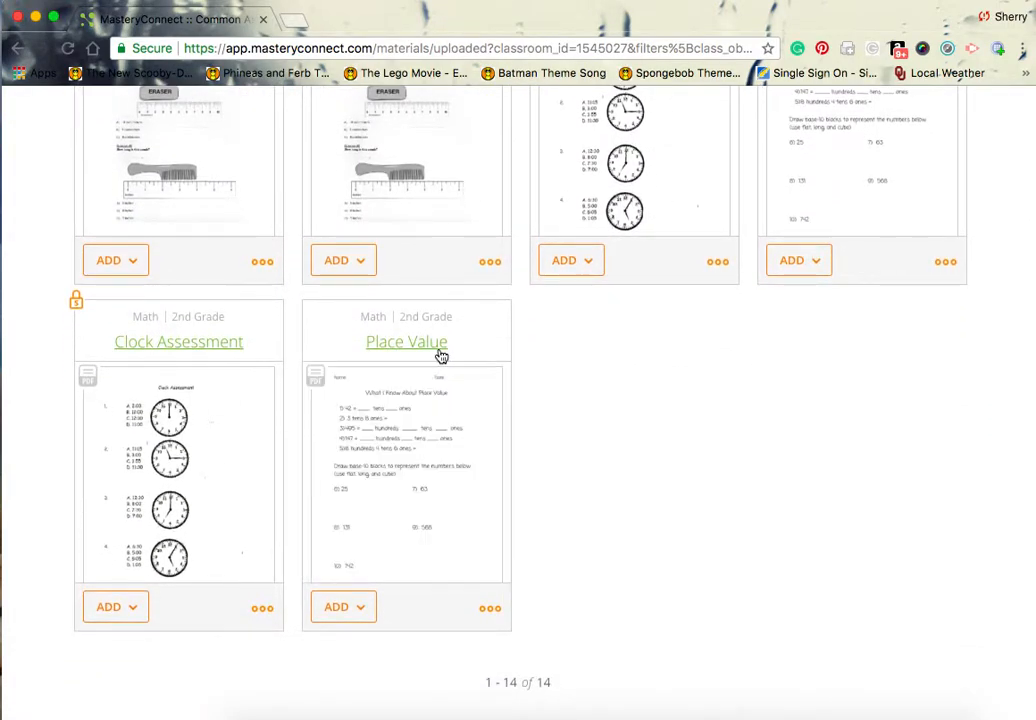
{"action": "left_click", "coordinate": [438, 350]}
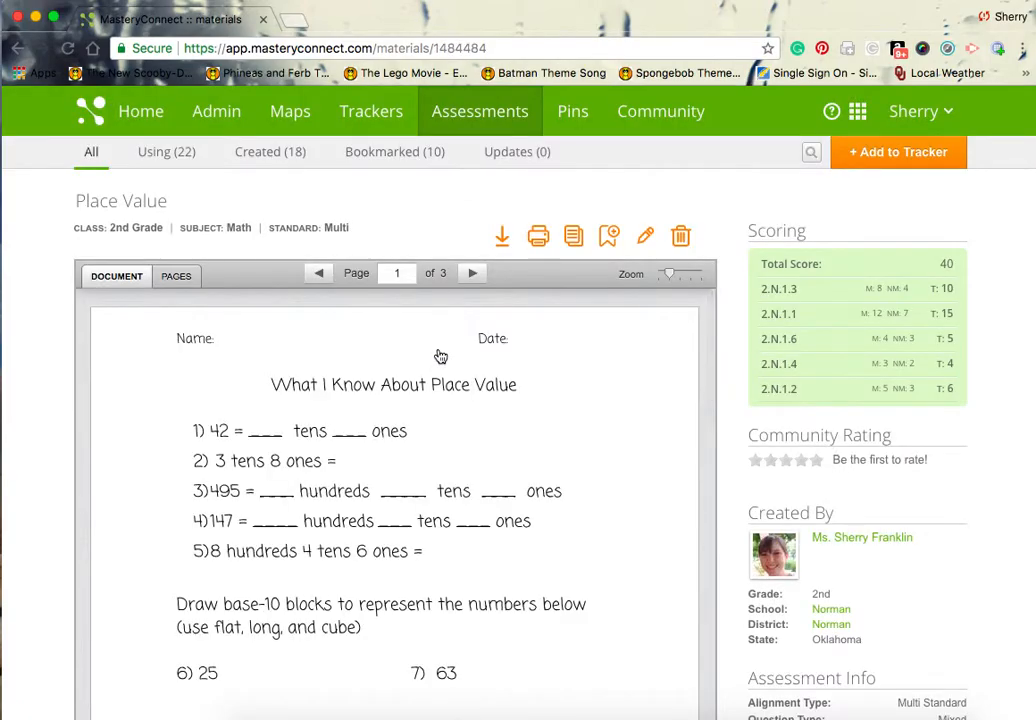
Clone the Place Value assessment under the title "Post Place Value", keeping its existing questions and scoring.
{"action": "left_click", "coordinate": [574, 240]}
{"action": "left_click", "coordinate": [437, 445]}
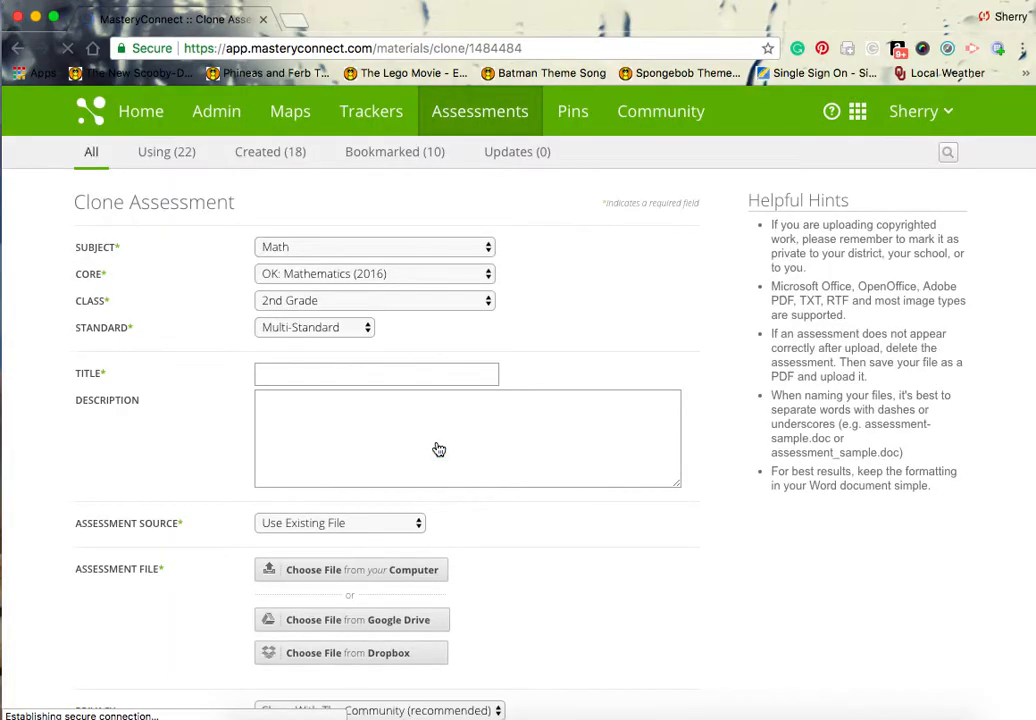
{"action": "left_click", "coordinate": [436, 377]}
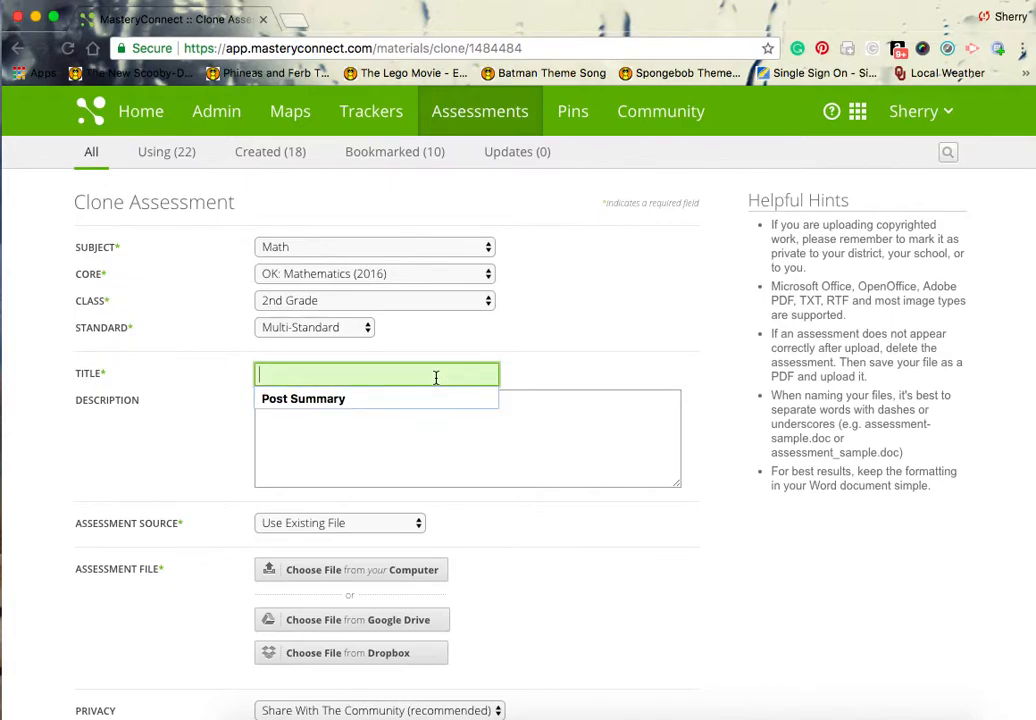
{"action": "type", "text": "Post P"}
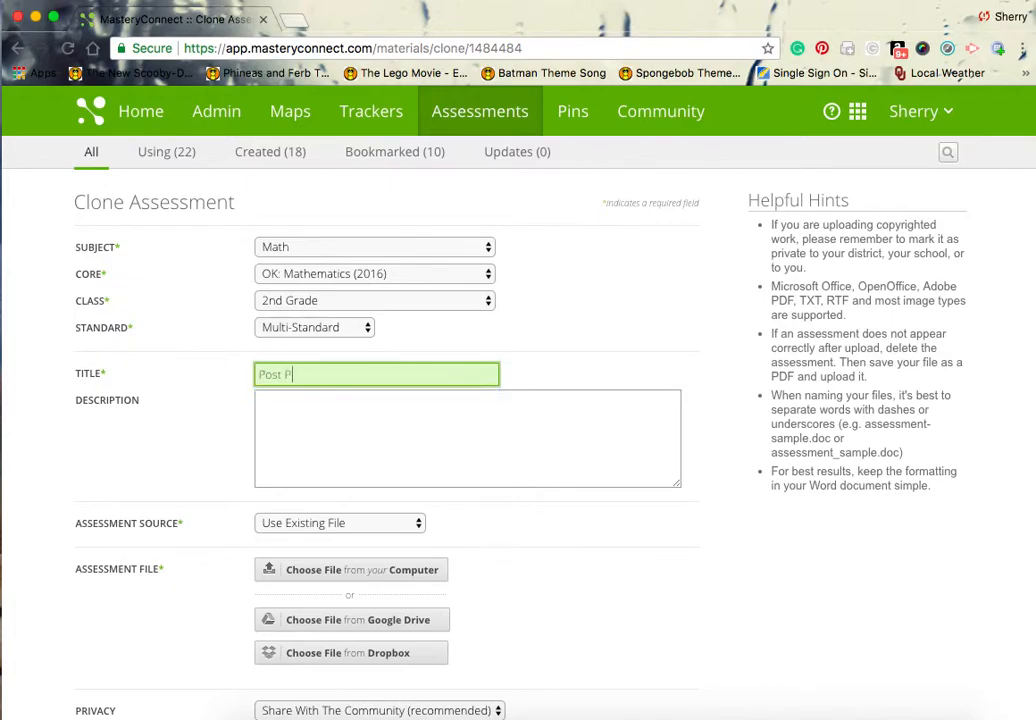
{"action": "type", "text": "lace Value"}
{"action": "left_click", "coordinate": [516, 530]}
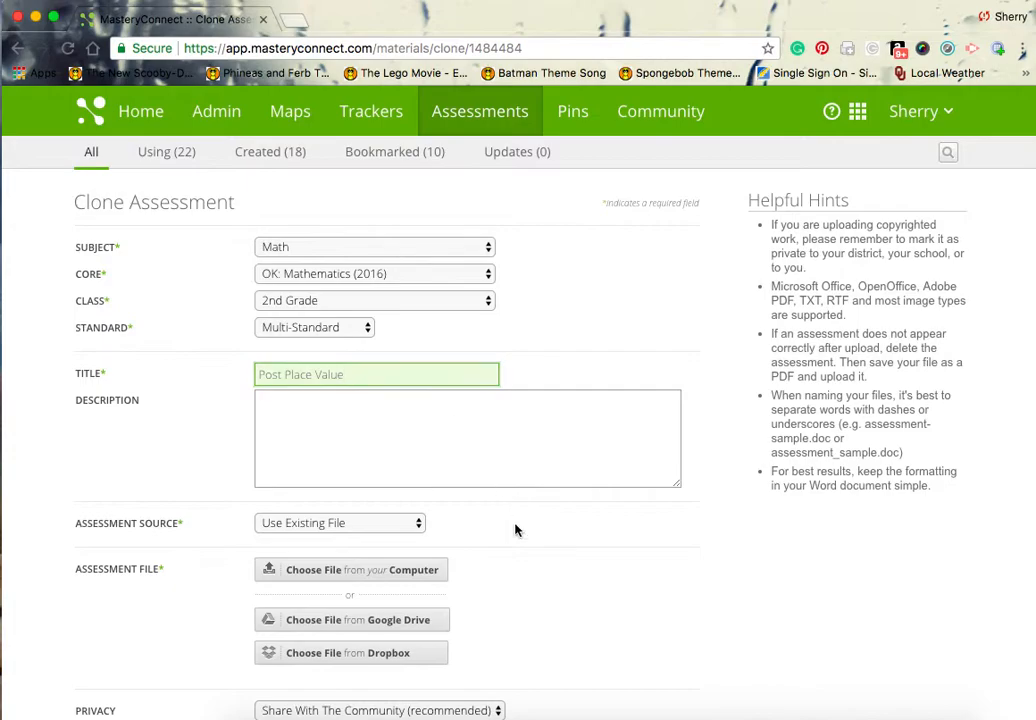
{"action": "scroll", "coordinate": [516, 530], "scroll_direction": "down", "scroll_amount": 5}
{"action": "scroll", "coordinate": [516, 530], "scroll_direction": "down", "scroll_amount": 5}
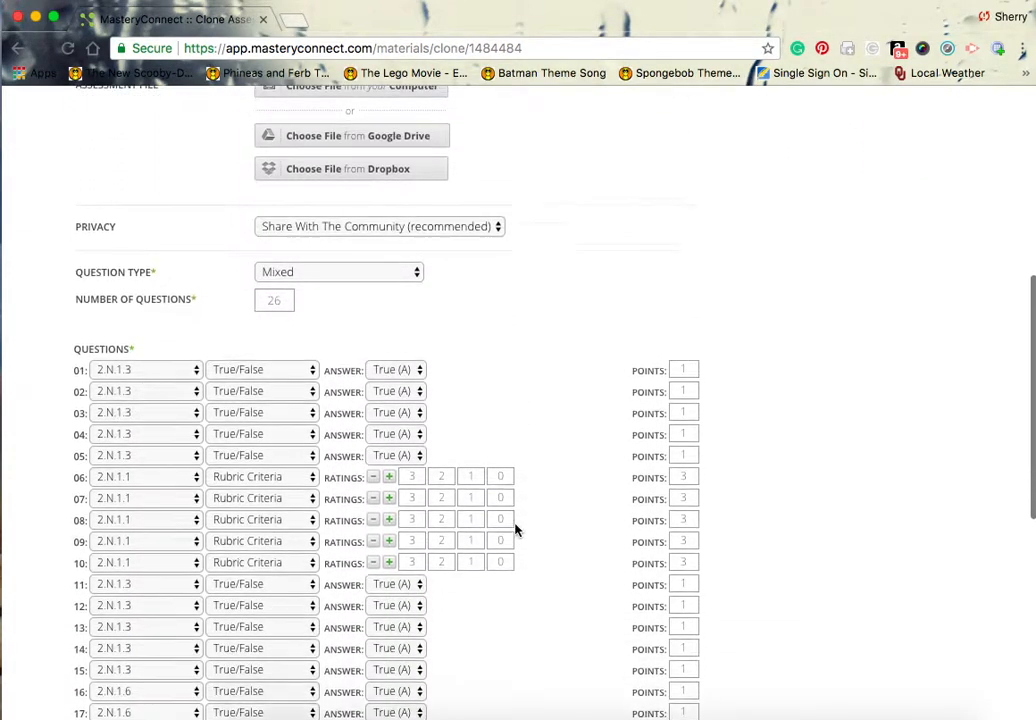
{"action": "scroll", "coordinate": [516, 530], "scroll_direction": "down", "scroll_amount": 5}
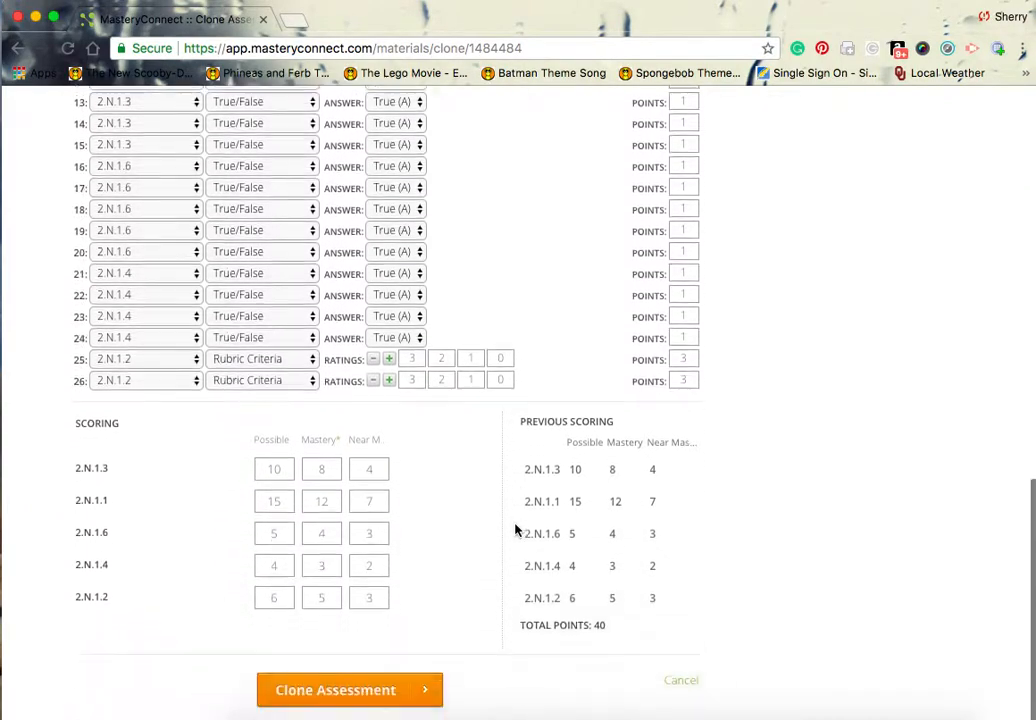
{"action": "left_click", "coordinate": [358, 690]}
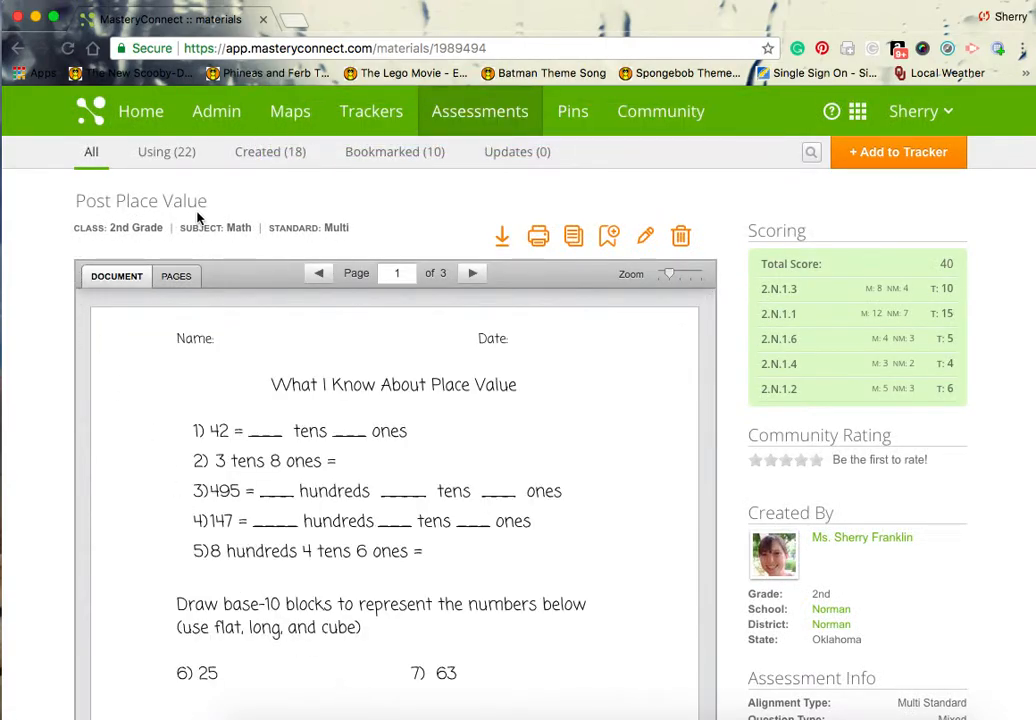
Add the Post Place Value assessment to the 2018-2019 2nd Grade Math tracker.
{"action": "left_click", "coordinate": [878, 161]}
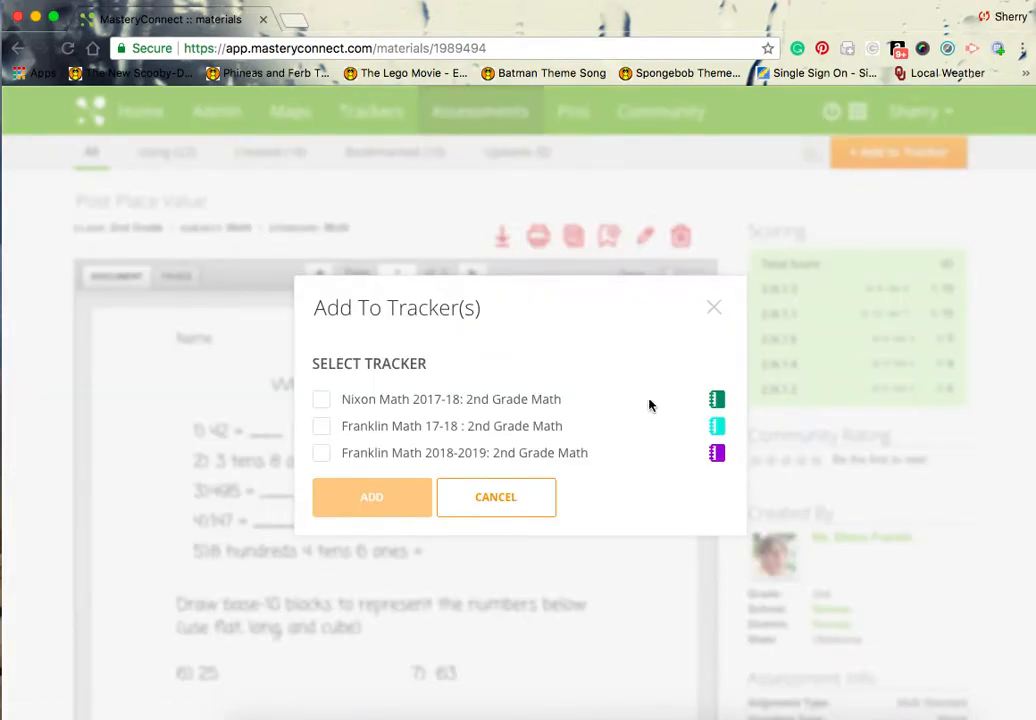
{"action": "left_click", "coordinate": [324, 457]}
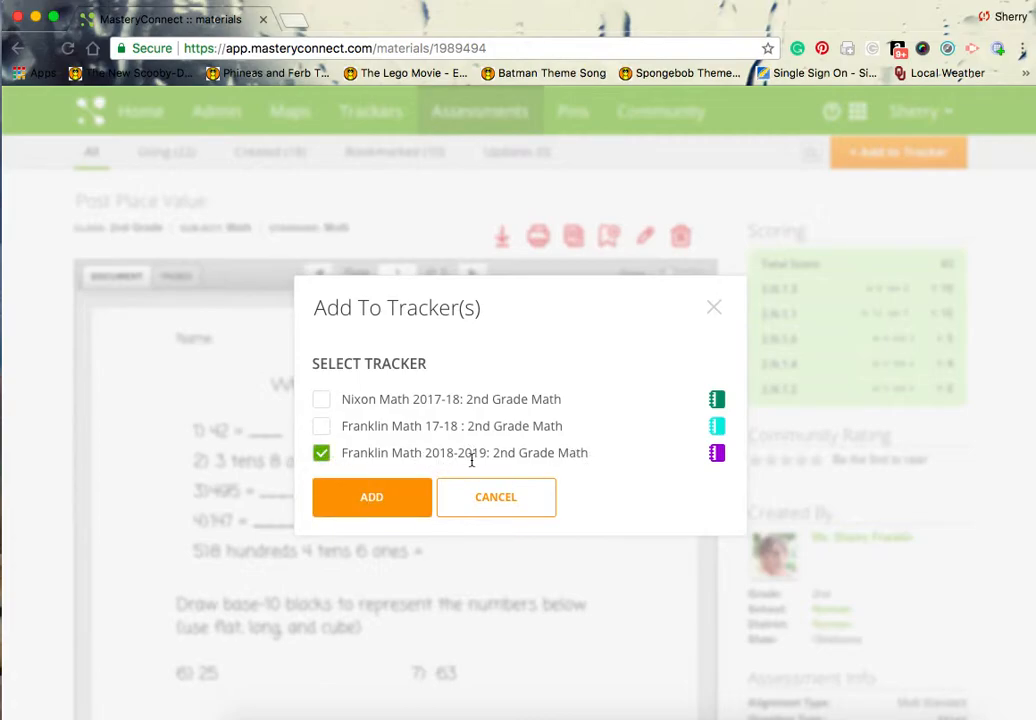
{"action": "left_click", "coordinate": [416, 501]}
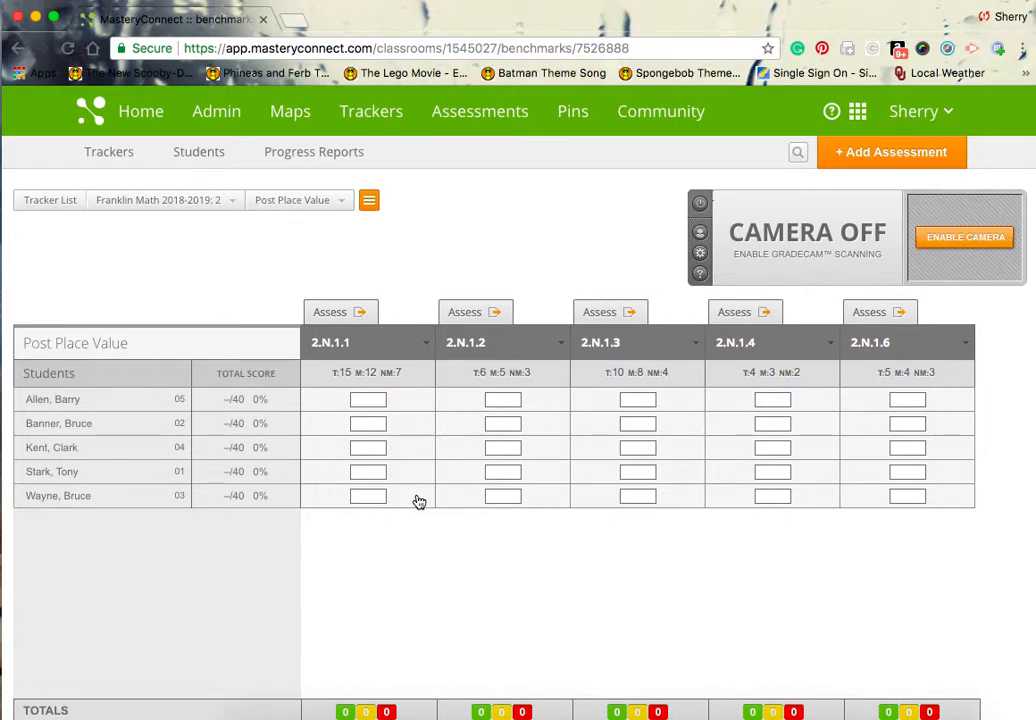
View the online test ID for the Post Place Value assessment and return to the 2018-2019 math tracker.
{"action": "left_click", "coordinate": [338, 316]}
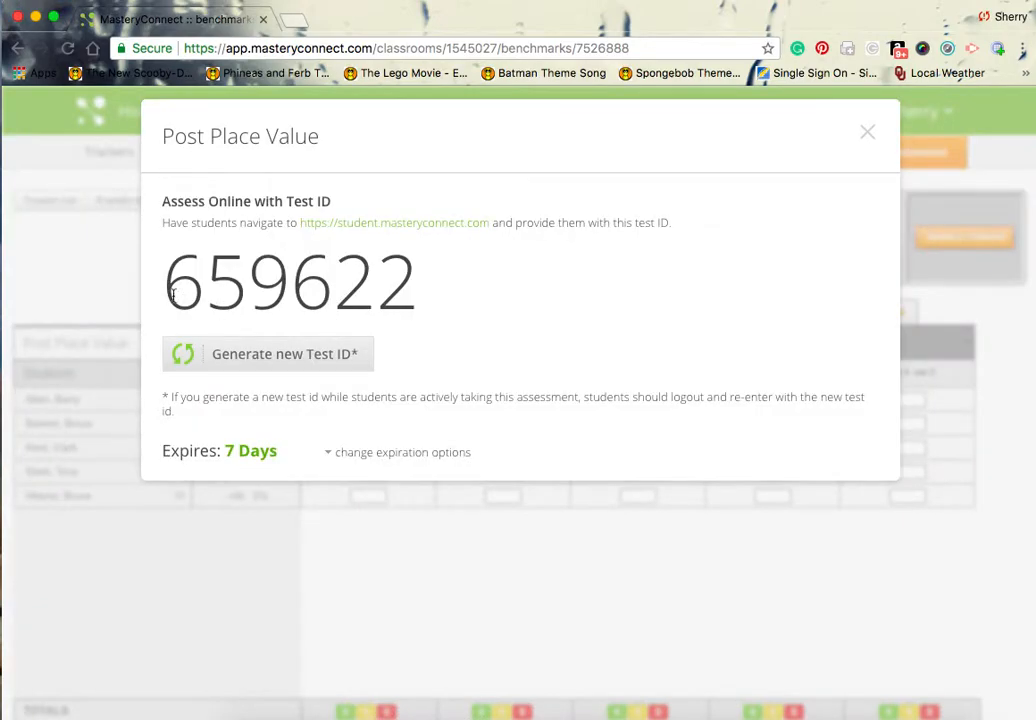
{"action": "left_click", "coordinate": [869, 136]}
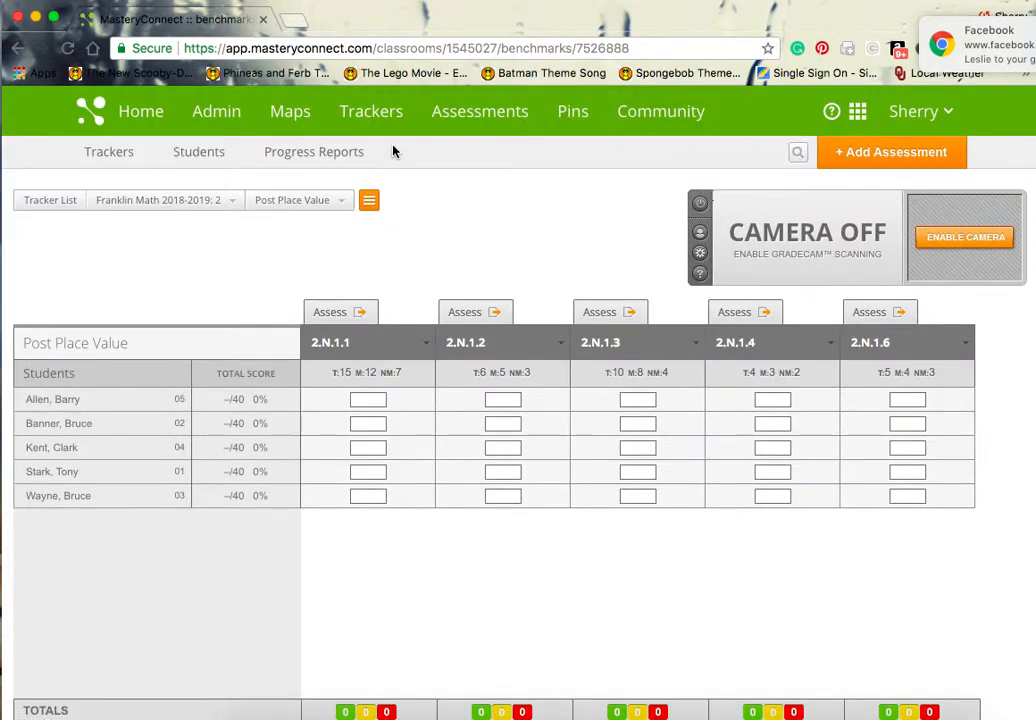
{"action": "left_click", "coordinate": [175, 205]}
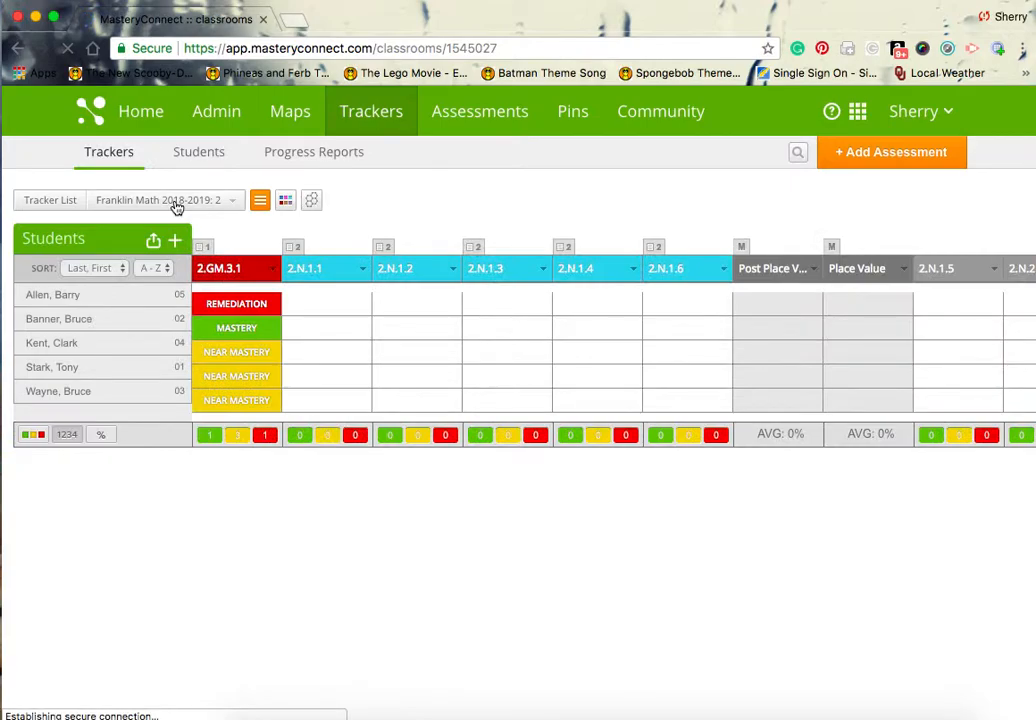
Move the Place Value column ahead of the Post Place Value column in the tracker.
{"action": "left_click", "coordinate": [770, 270]}
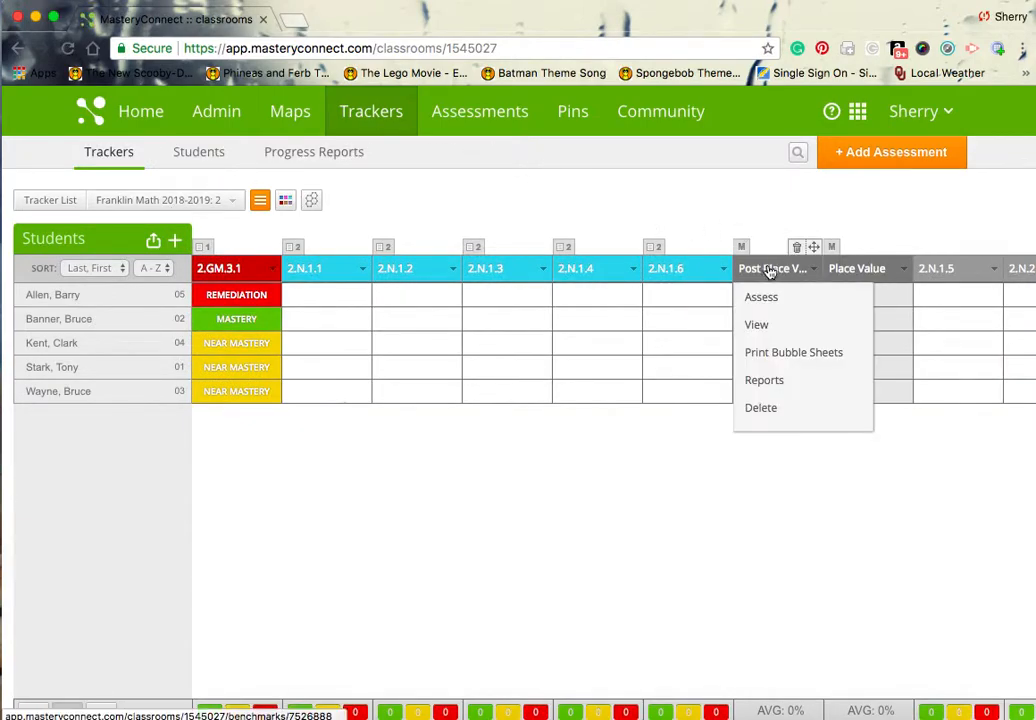
{"action": "left_click", "coordinate": [835, 270]}
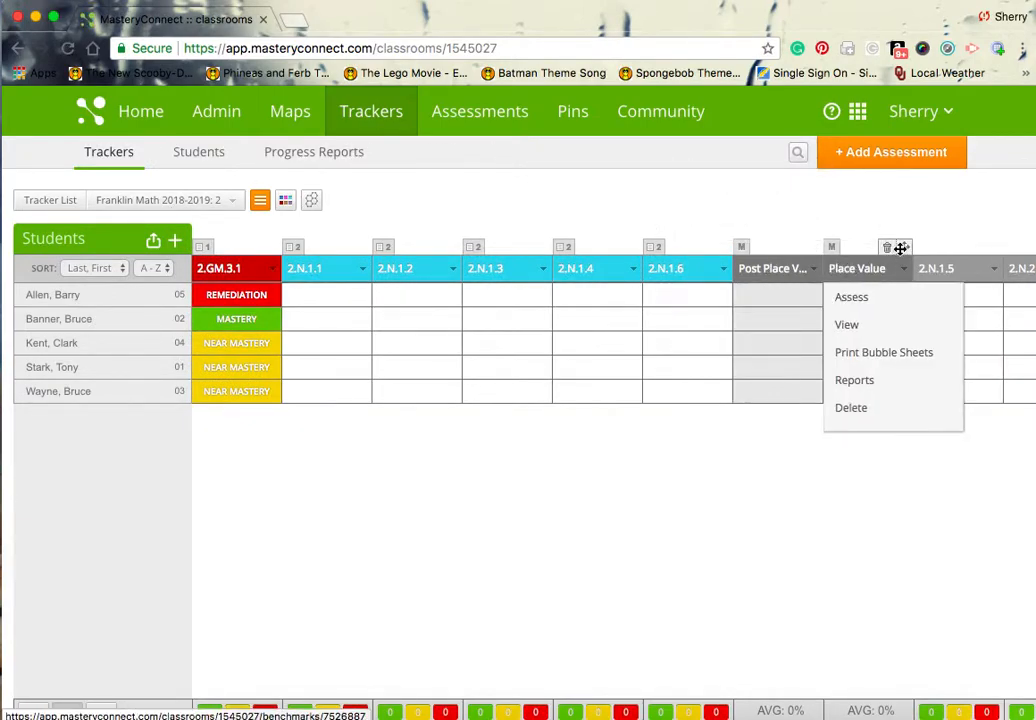
{"action": "left_click_drag", "start_coordinate": [900, 249], "coordinate": [763, 261]}
{"action": "left_click", "coordinate": [870, 270]}
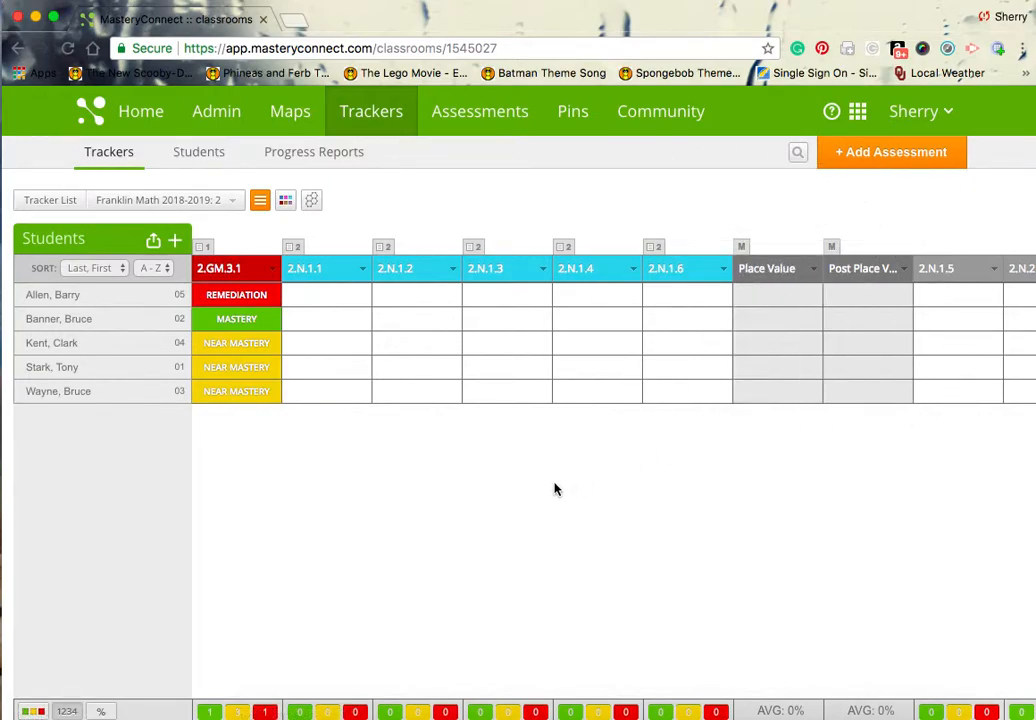
{"action": "mouse_move", "coordinate": [421, 259]}
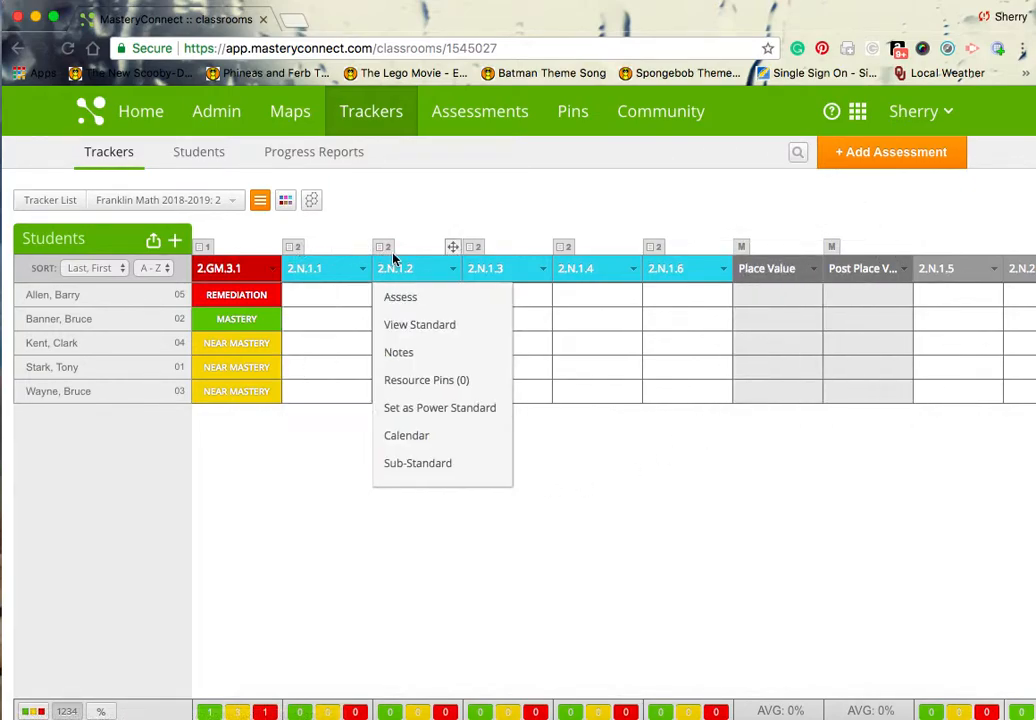
{"action": "mouse_move", "coordinate": [576, 249]}
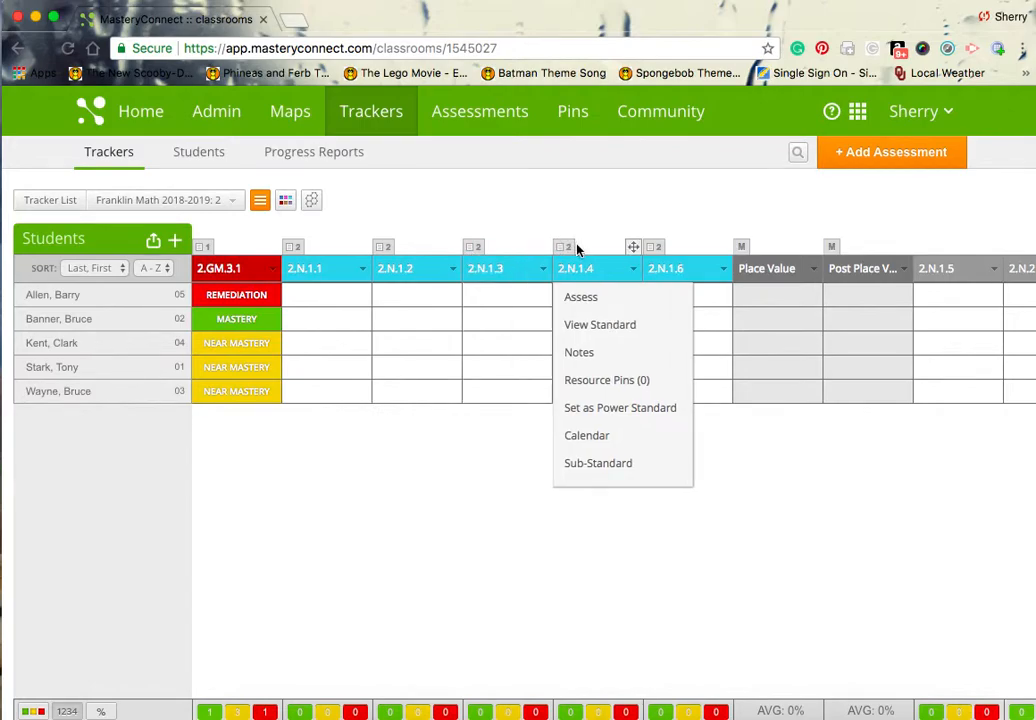
{"action": "mouse_move", "coordinate": [652, 257]}
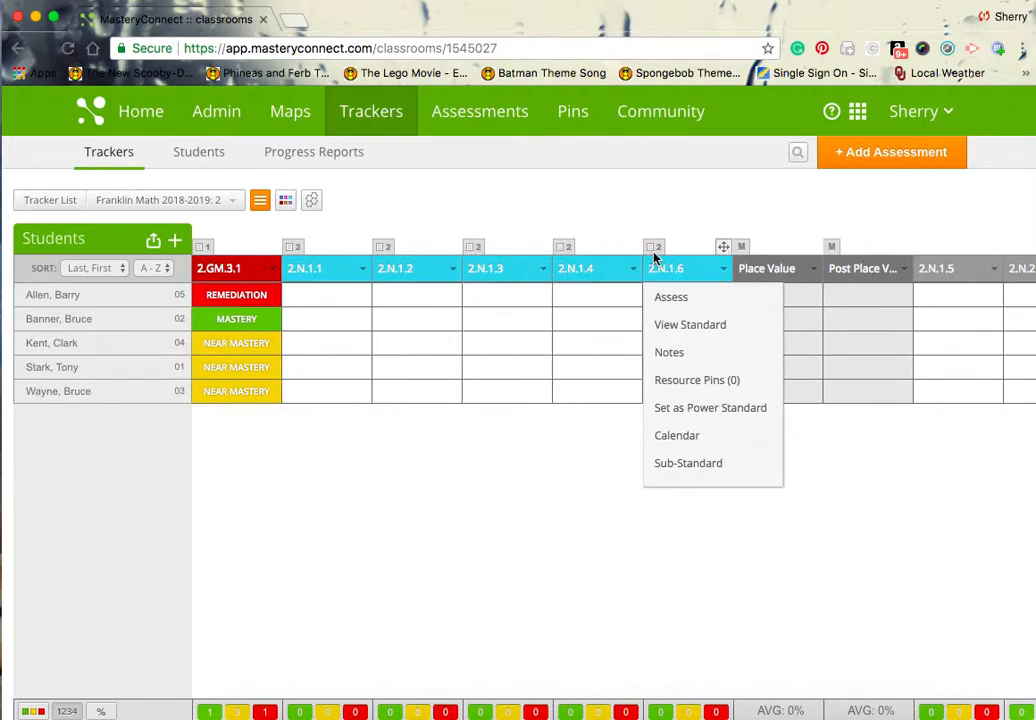
{"action": "mouse_move", "coordinate": [598, 280]}
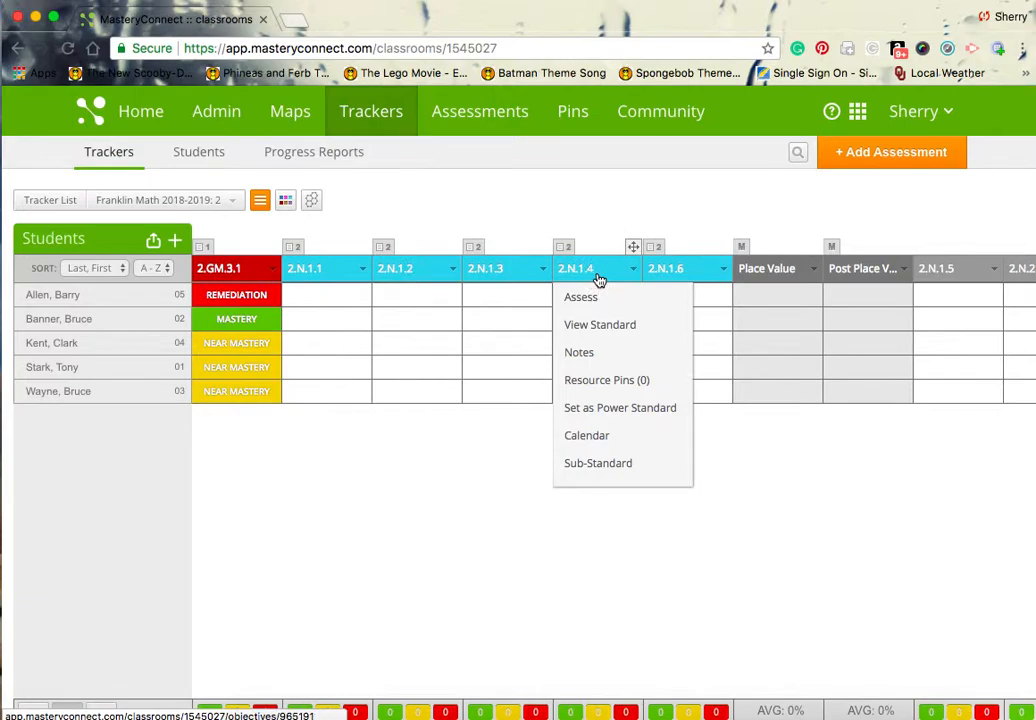